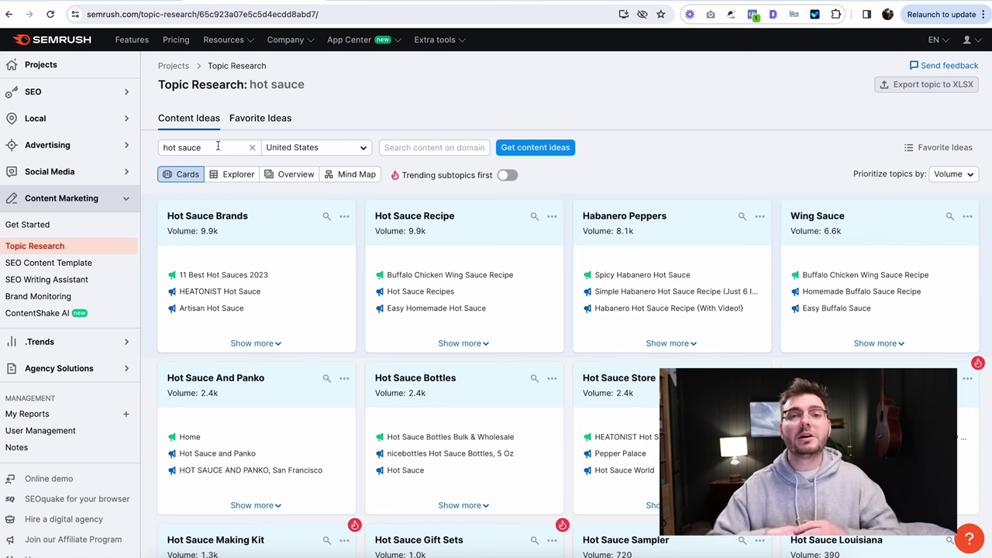
Expand the Habanero Peppers topic's ideas and select its first question, about foods to eat with habanero sauce.
scroll(673, 98, down, 3)
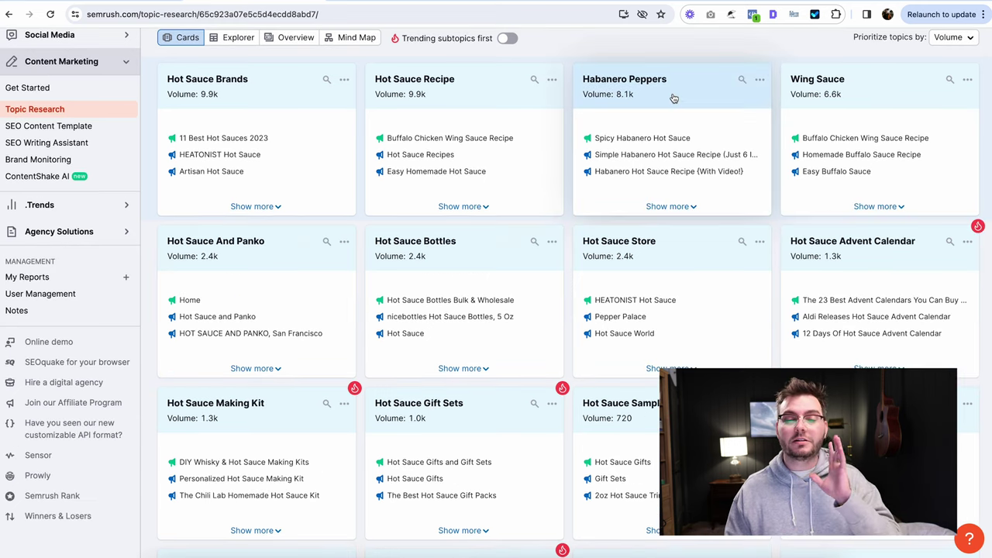
click(672, 98)
scroll(597, 312, down, 2)
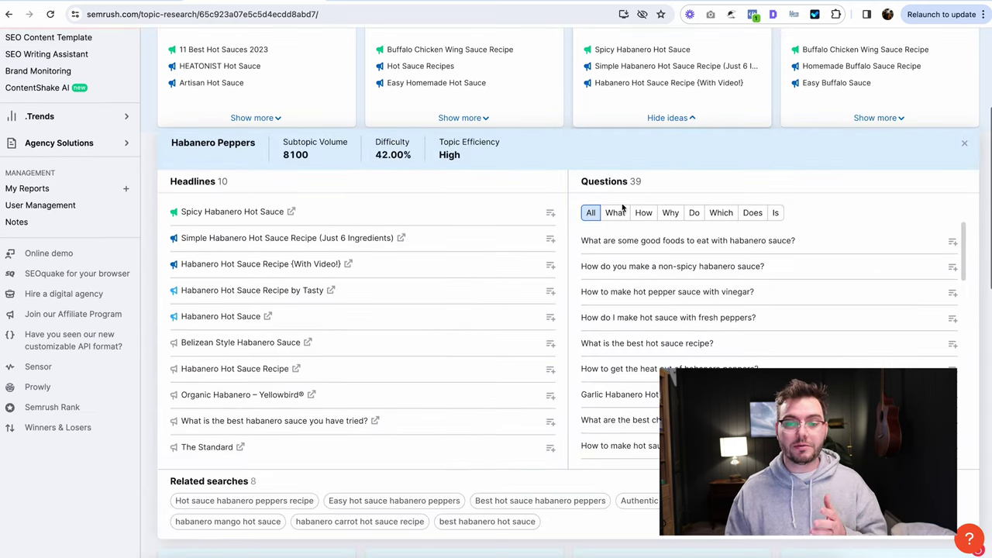
scroll(619, 225, up, 1)
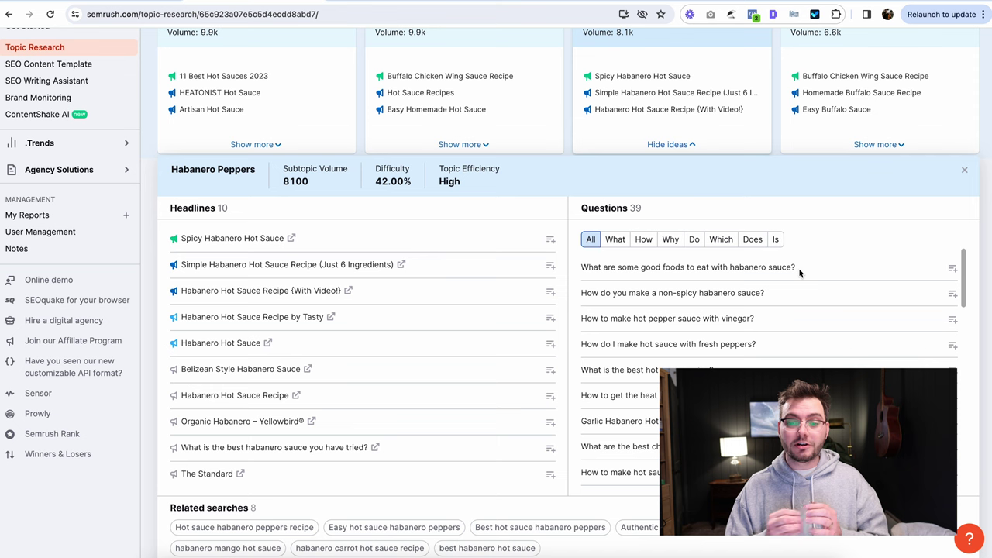
triple_click(606, 271)
key(ctrl+c)
Paste the habanero-sauce foods question into the blank document and Google it in a new tab.
click(380, 2)
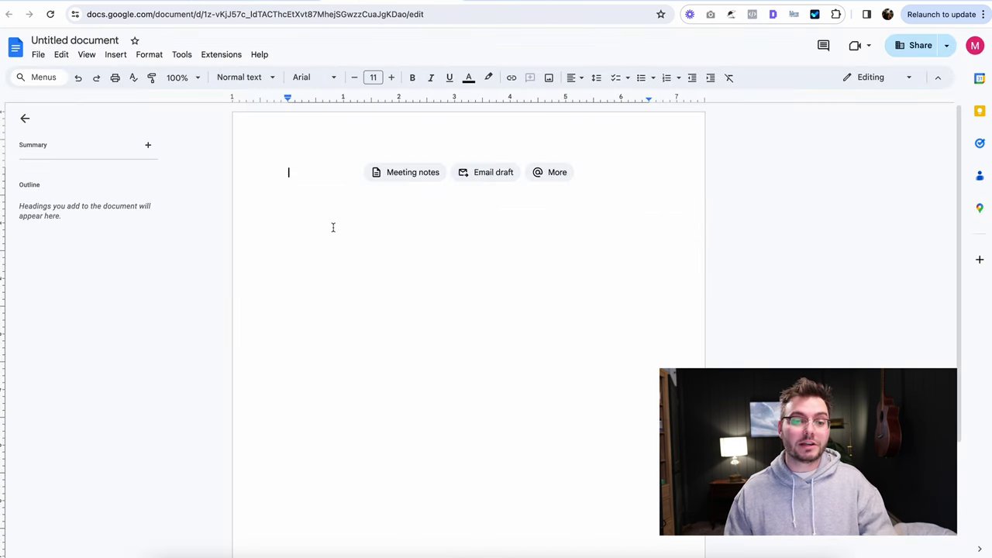
key(ctrl+v)
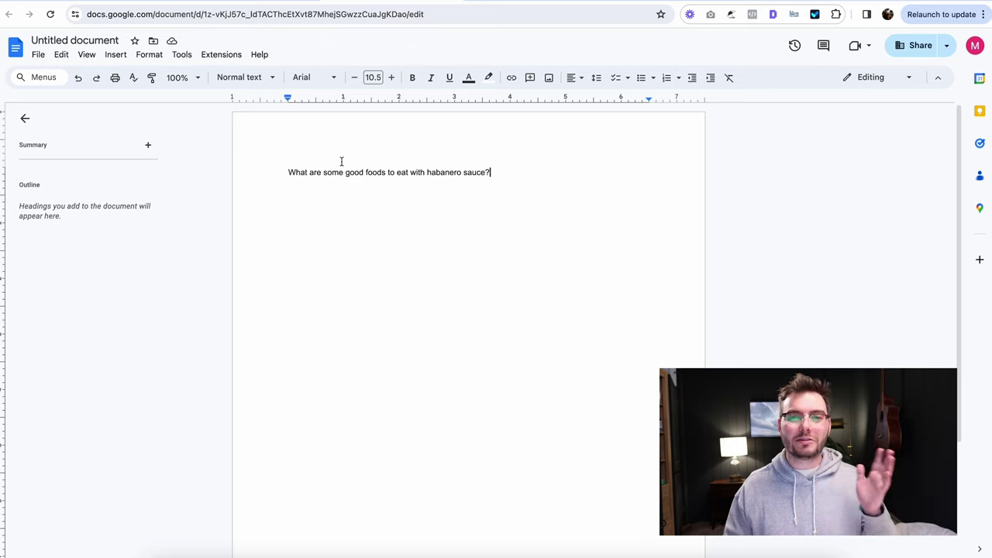
click(310, 2)
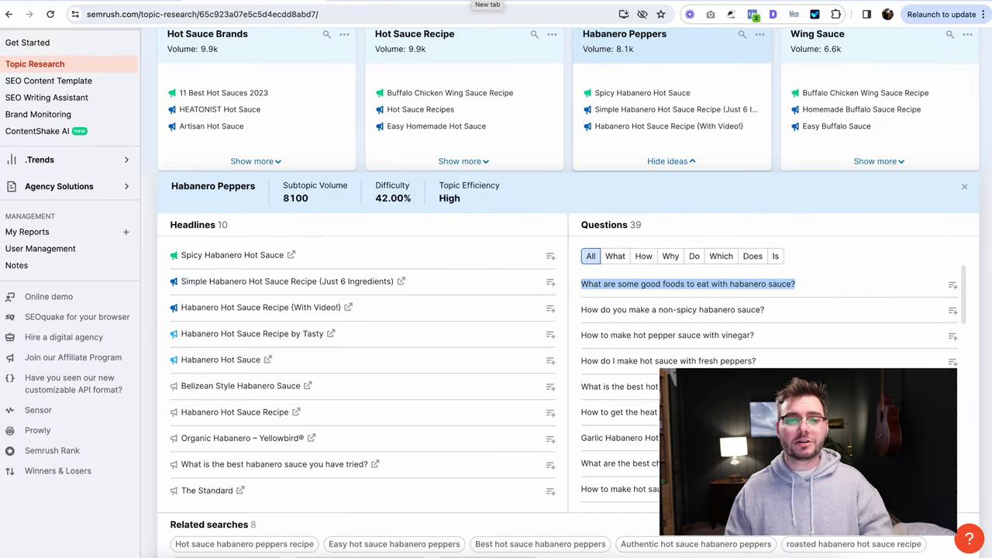
click(487, 1)
key(ctrl+v)
key(Return)
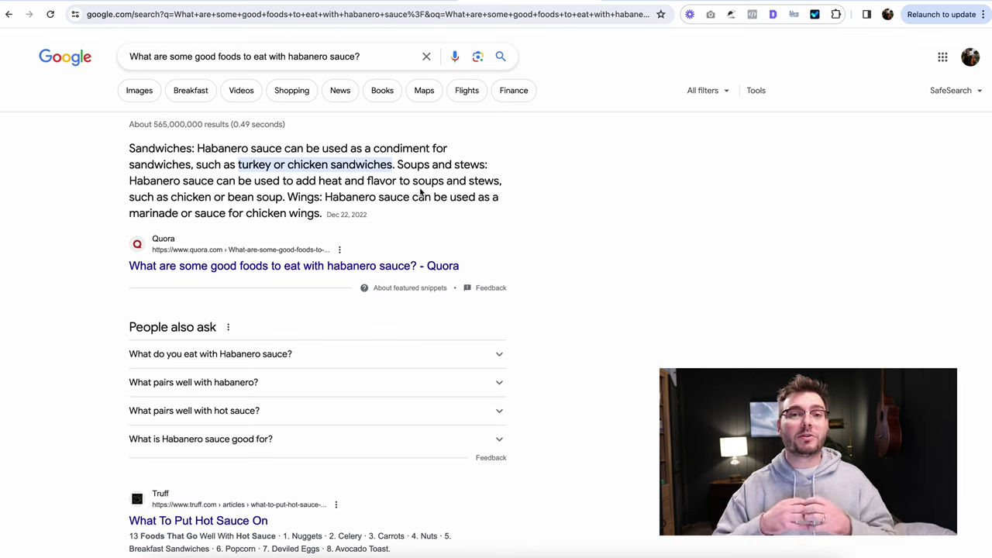
Copy the People also ask question 'What pairs well with habanero?' into the document on its own line.
scroll(421, 193, down, 2)
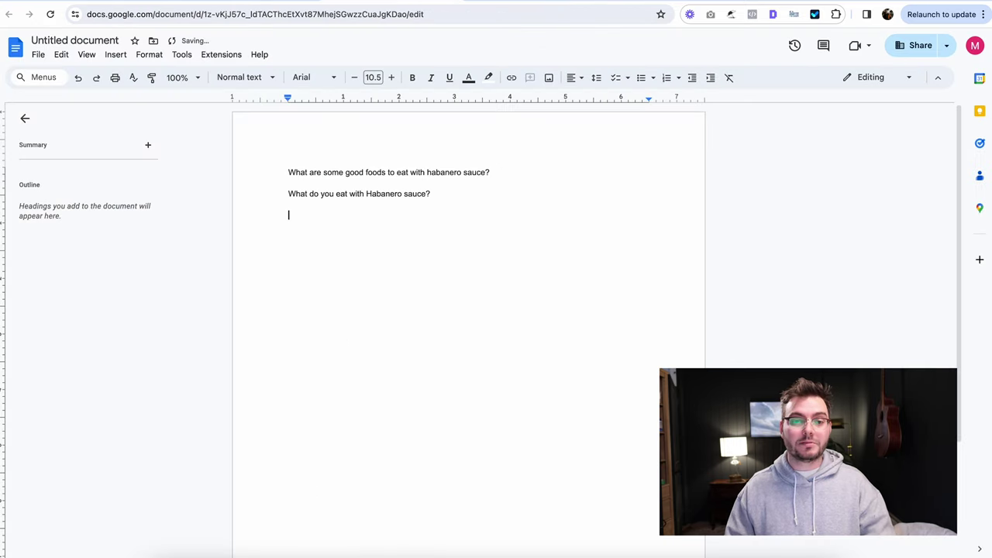
key(ctrl+shift+Tab)
triple_click(193, 230)
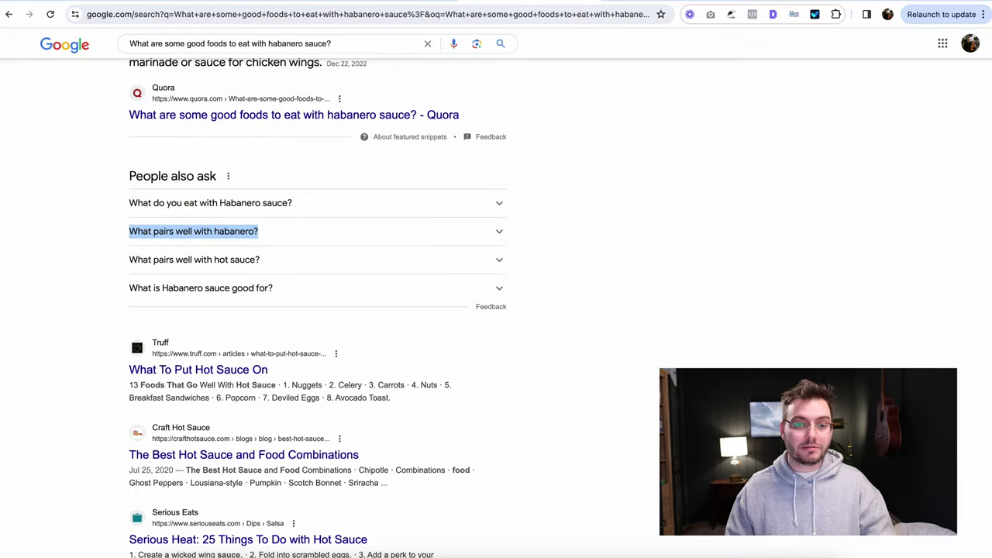
key(ctrl+c)
key(ctrl+Tab)
key(ctrl+v)
key(Return)
Add 'What pairs well with hot sauce?' and 'What is Habanero sauce good for?', then select all seven questions.
key(ctrl+shift+Tab)
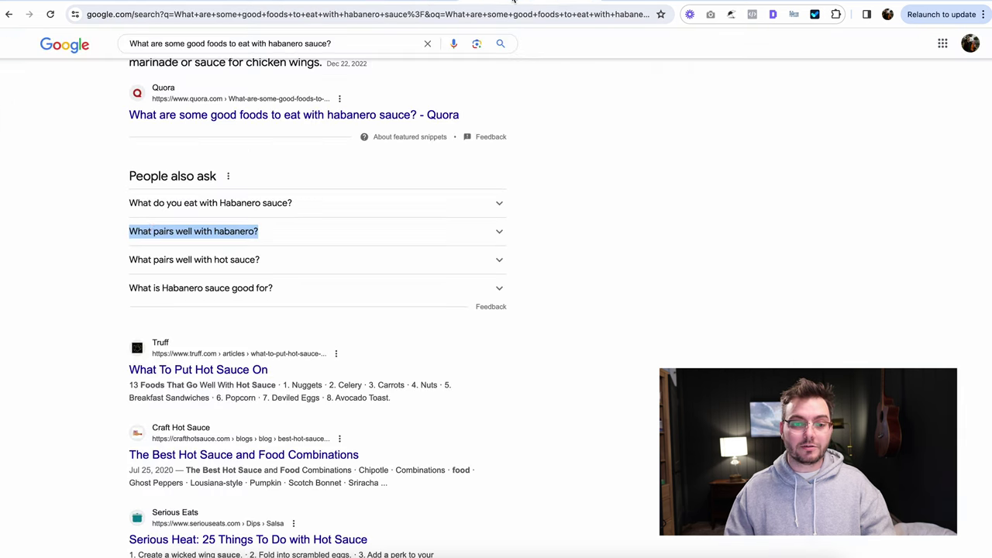
triple_click(173, 261)
drag(129, 288, 284, 293)
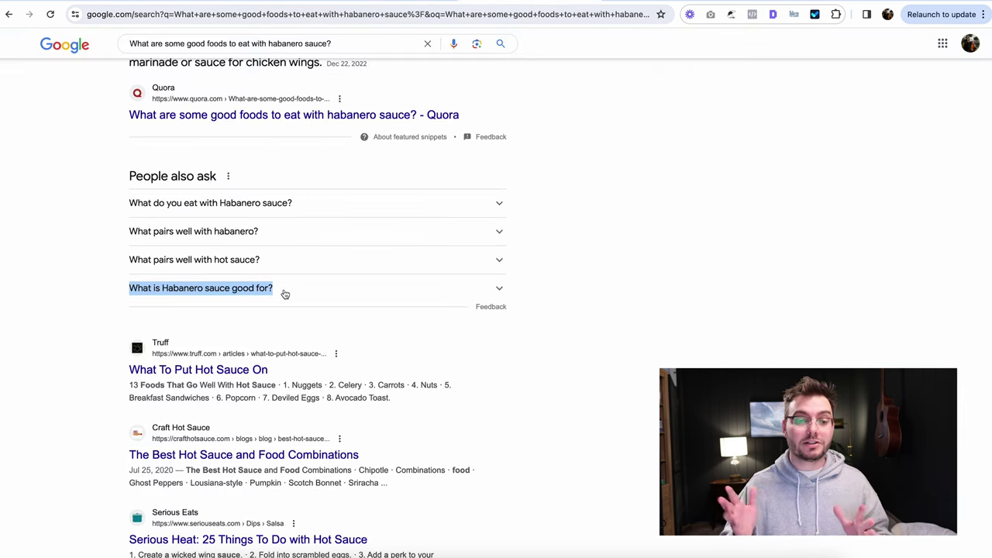
click(284, 291)
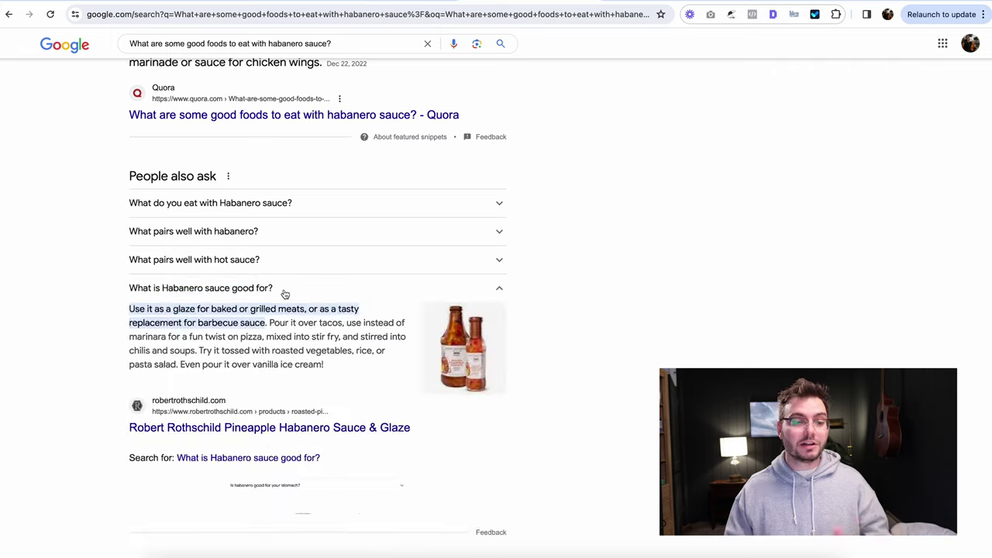
scroll(284, 291, down, 3)
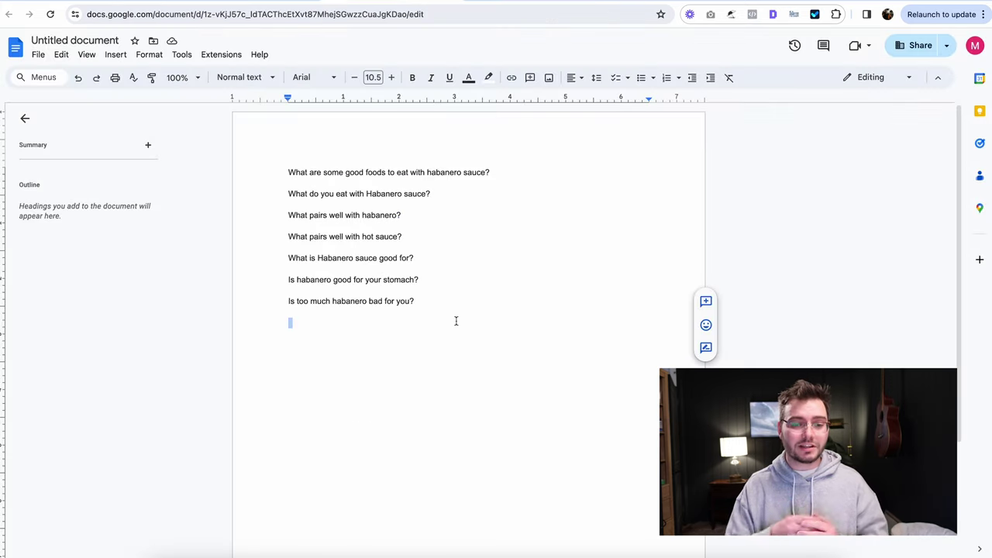
drag(435, 312, 264, 145)
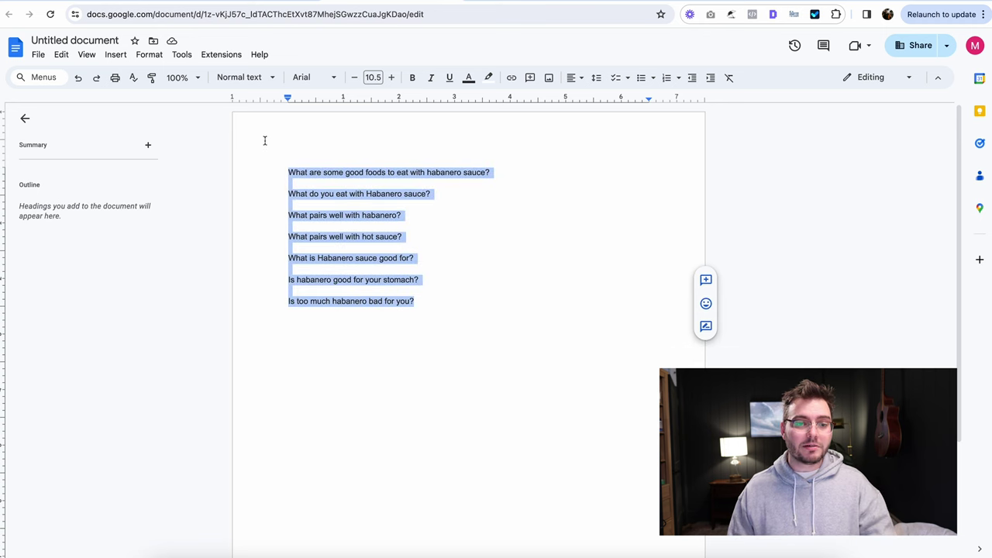
In a new ChatGPT chat, send the request for more common questions plus the seven habanero questions.
click(126, 5)
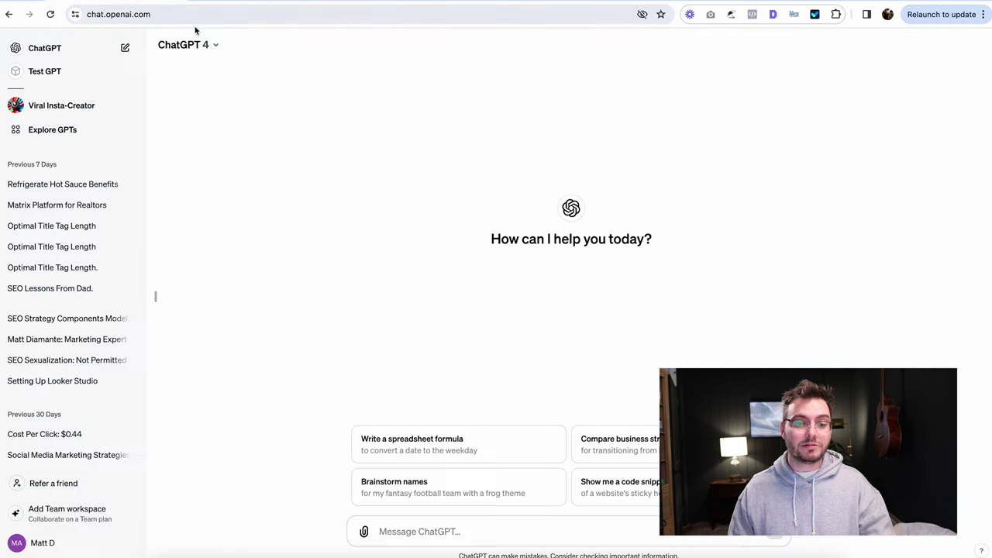
key(ctrl+v)
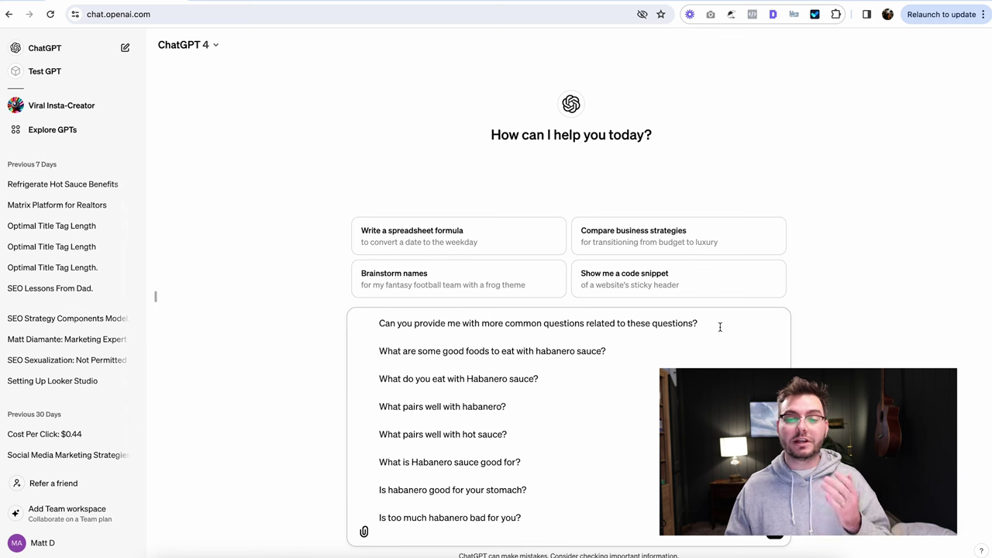
key(Return)
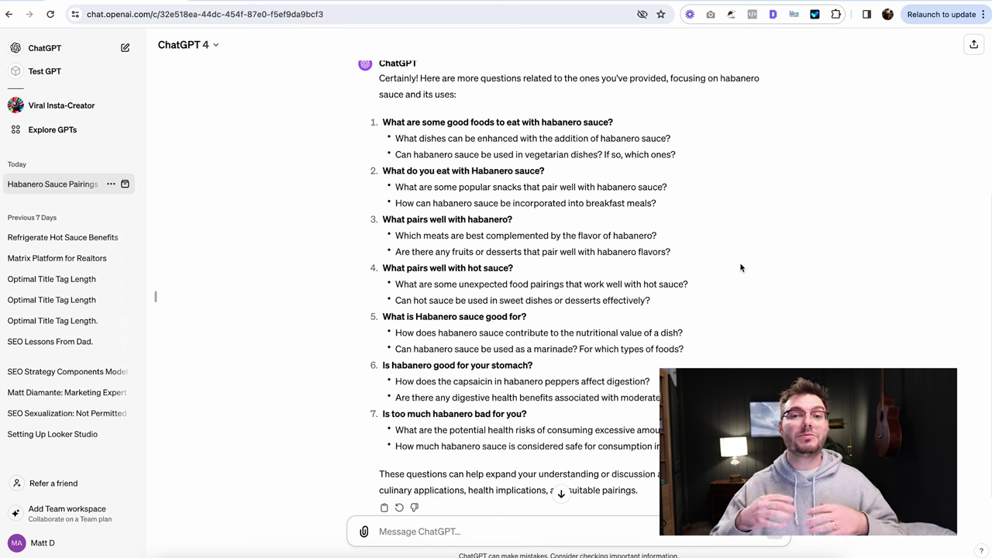
Replace the document's questions with ChatGPT's expanded list and prefix the first line with a bold 'H1-'.
drag(744, 454, 383, 115)
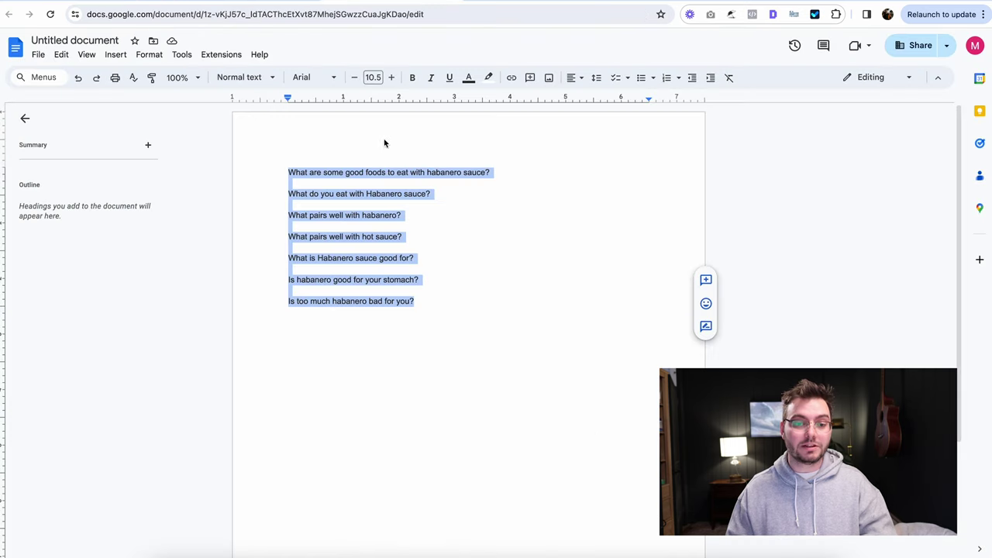
click(392, 374)
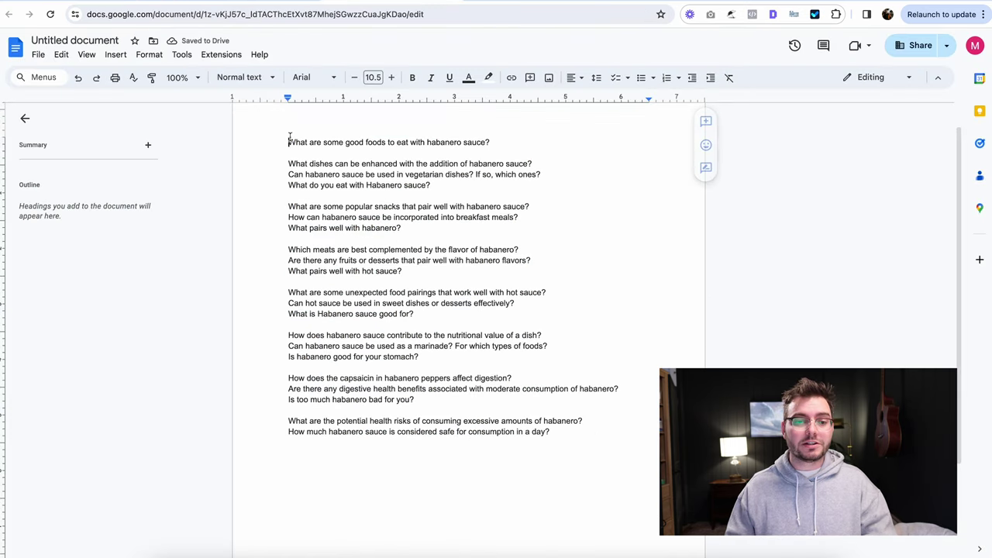
text(H1)
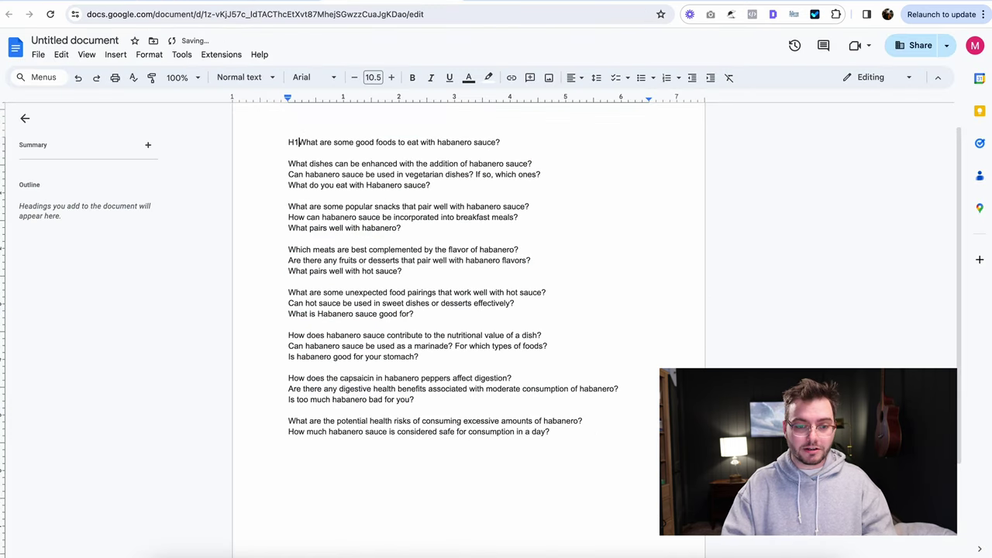
text(-)
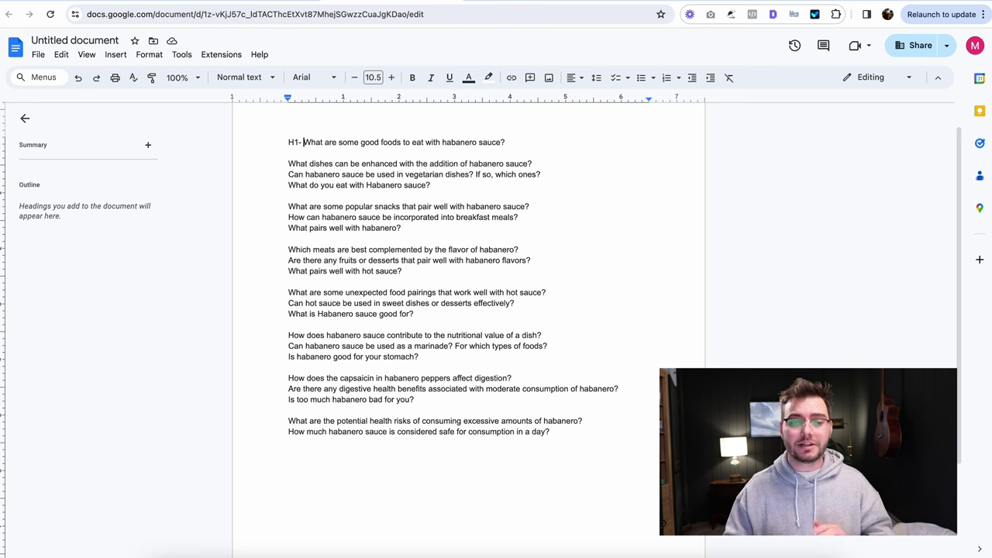
key(ctrl+b)
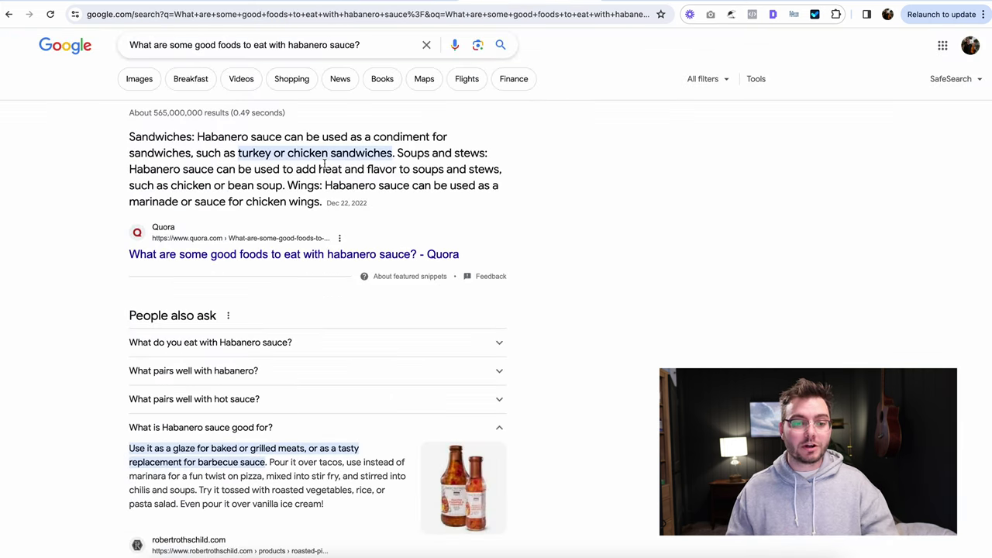
Open the Quora answer on foods to eat with habanero sauce, expand it fully and select its text.
scroll(324, 163, down, 3)
scroll(324, 163, up, 3)
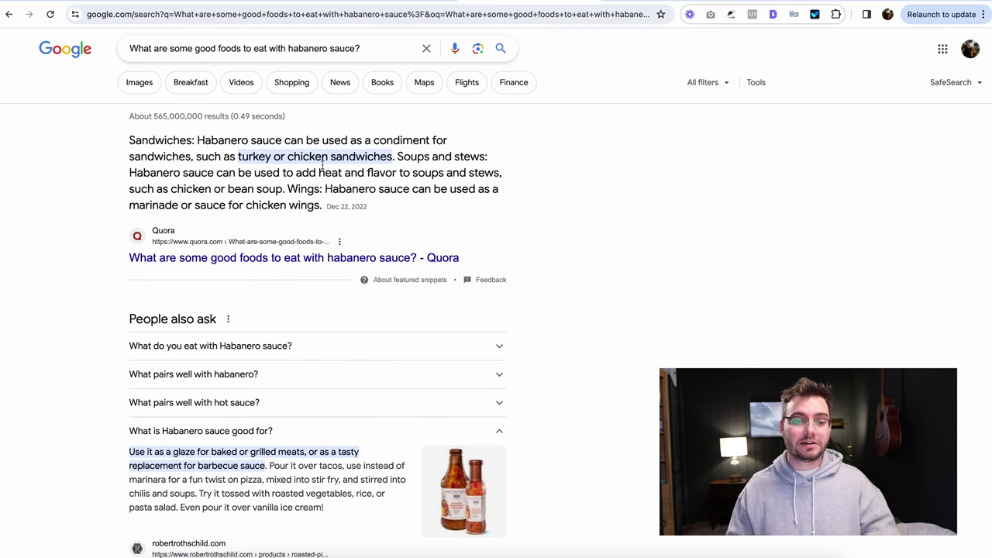
click(251, 226)
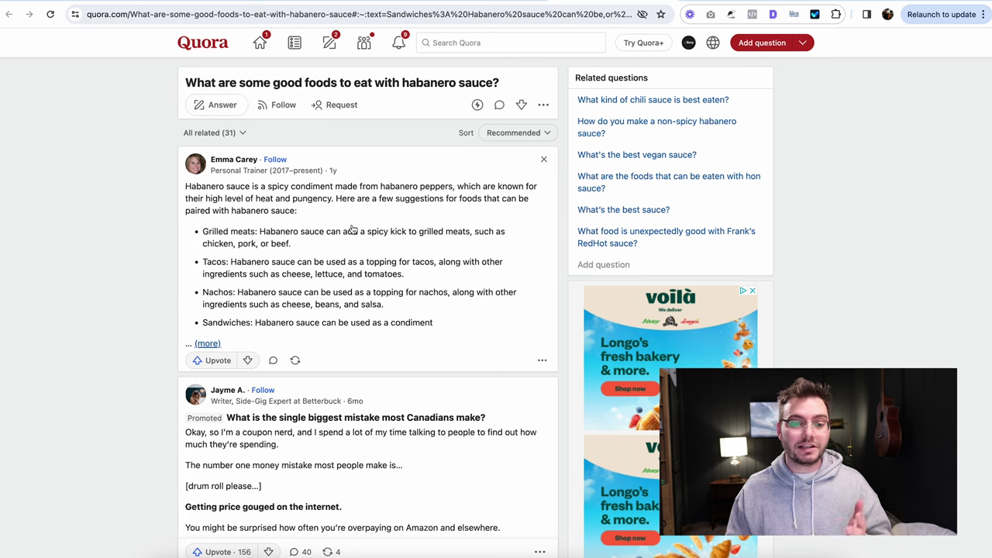
click(208, 343)
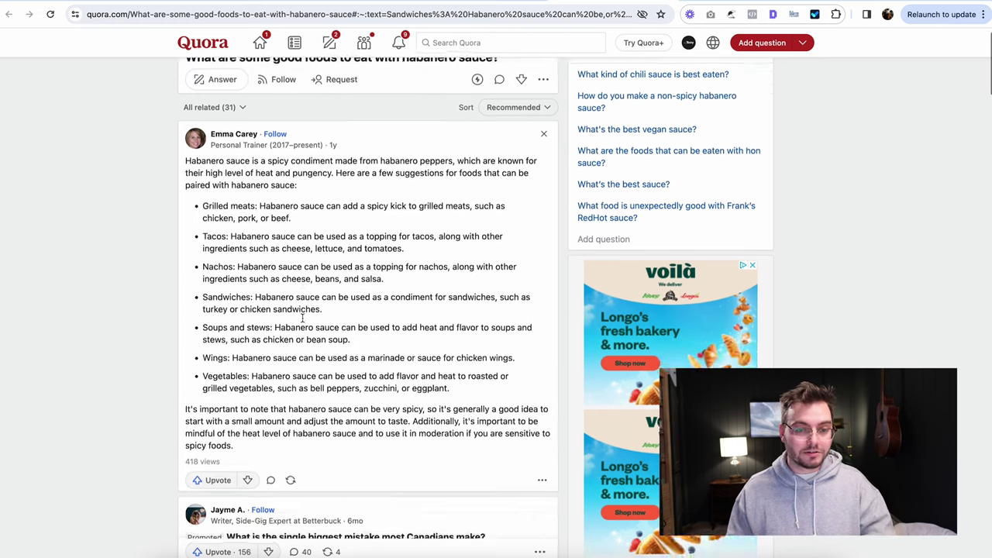
scroll(308, 225, down, 4)
scroll(308, 225, up, 3)
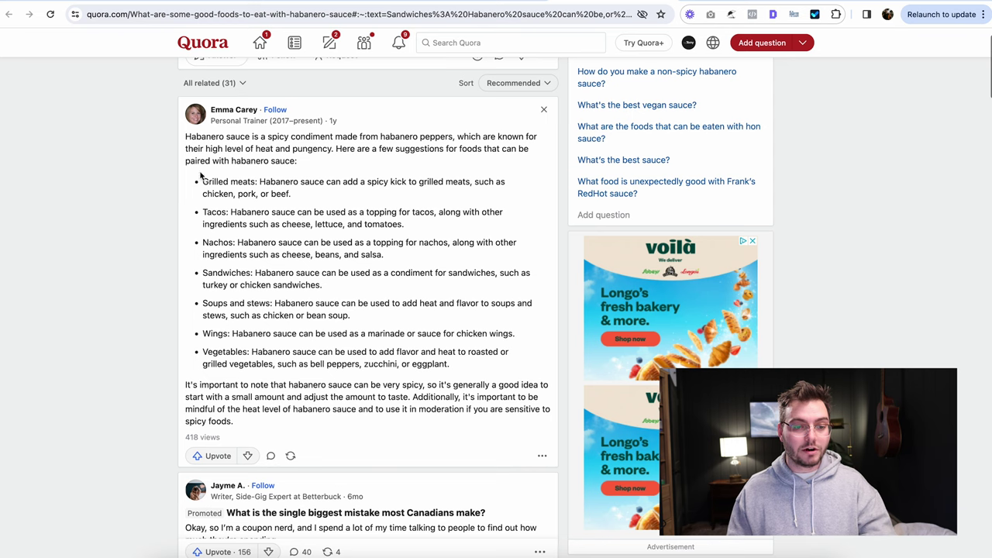
drag(185, 136, 241, 424)
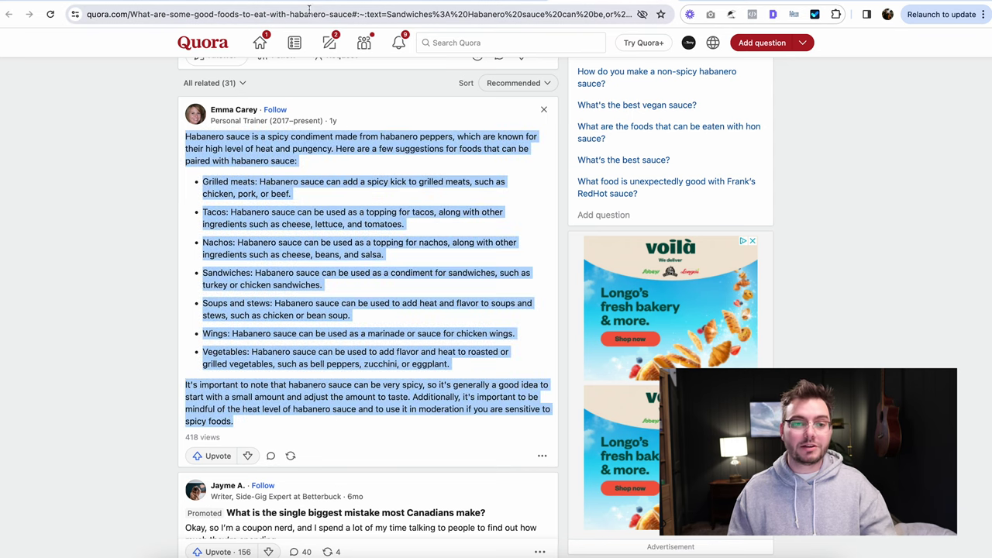
click(128, 2)
Type 'Summarize this article' as a new message in the habanero ChatGPT conversation.
click(535, 536)
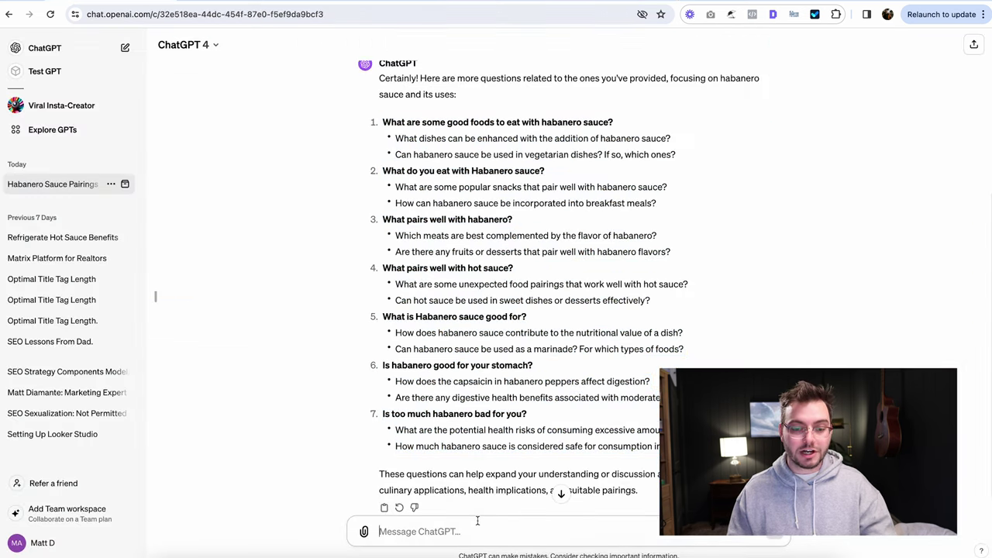
text(Summarize this articl)
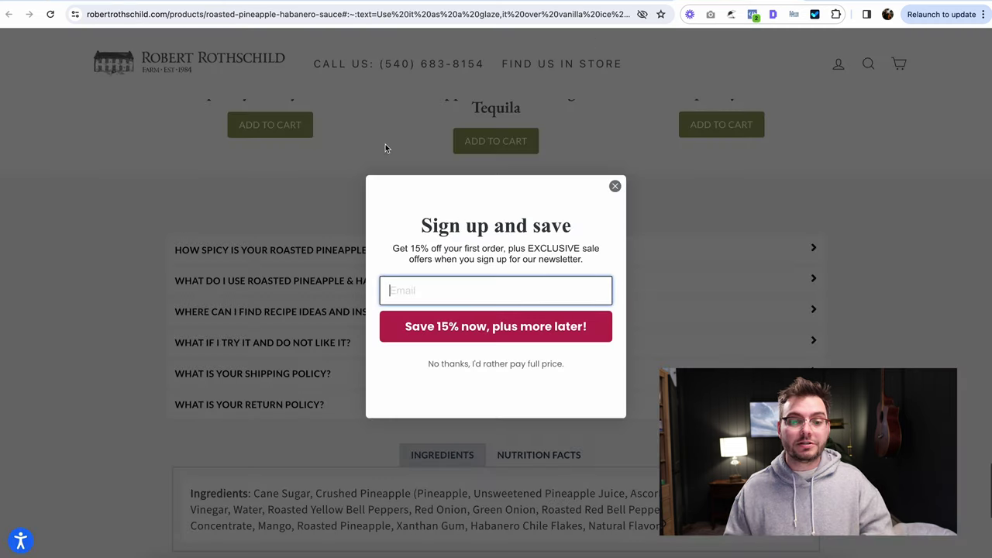
Dismiss the sauce page's signup popup, return to the habanero results and collapse 'What is Habanero sauce good for?'.
click(612, 191)
scroll(481, 214, down, 10)
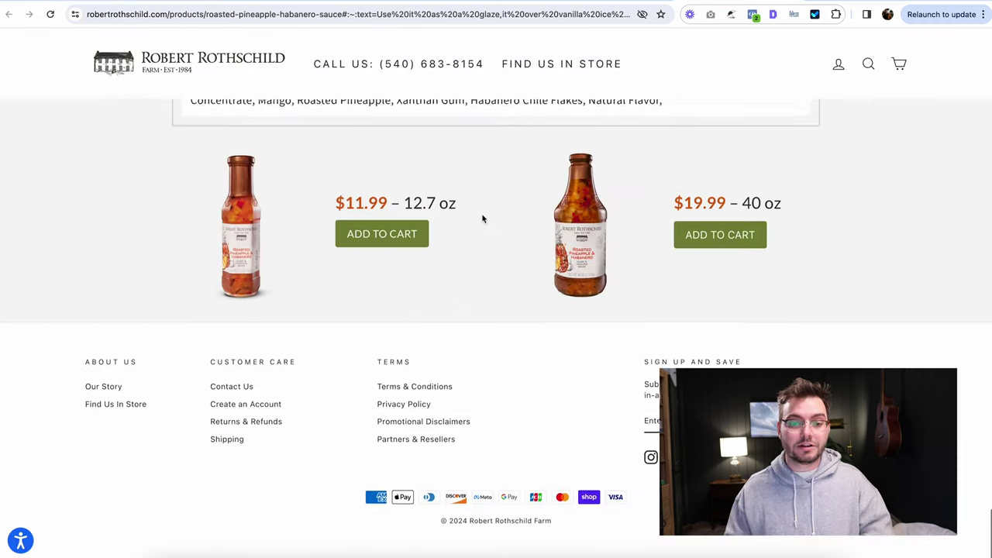
key(alt+Left)
scroll(524, 197, down, 3)
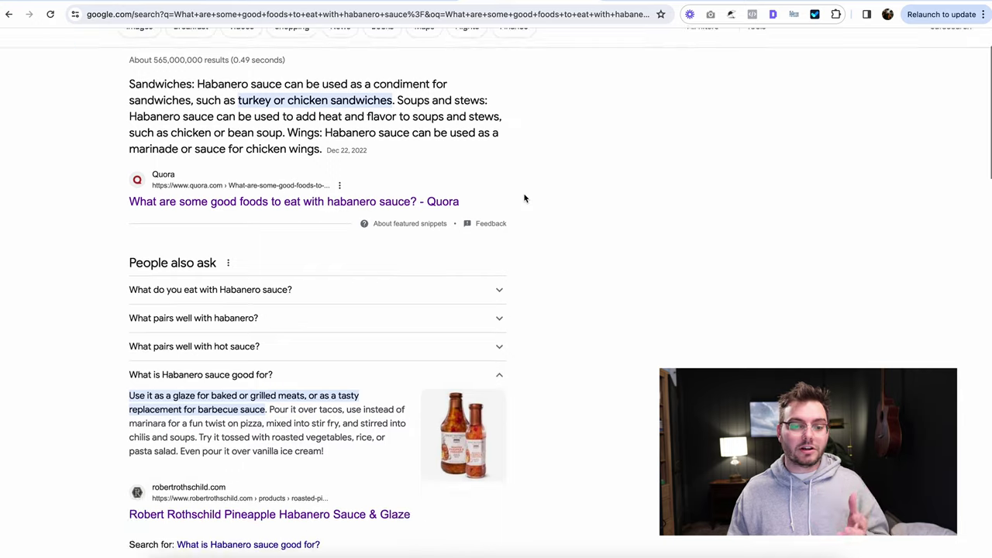
scroll(524, 199, up, 1)
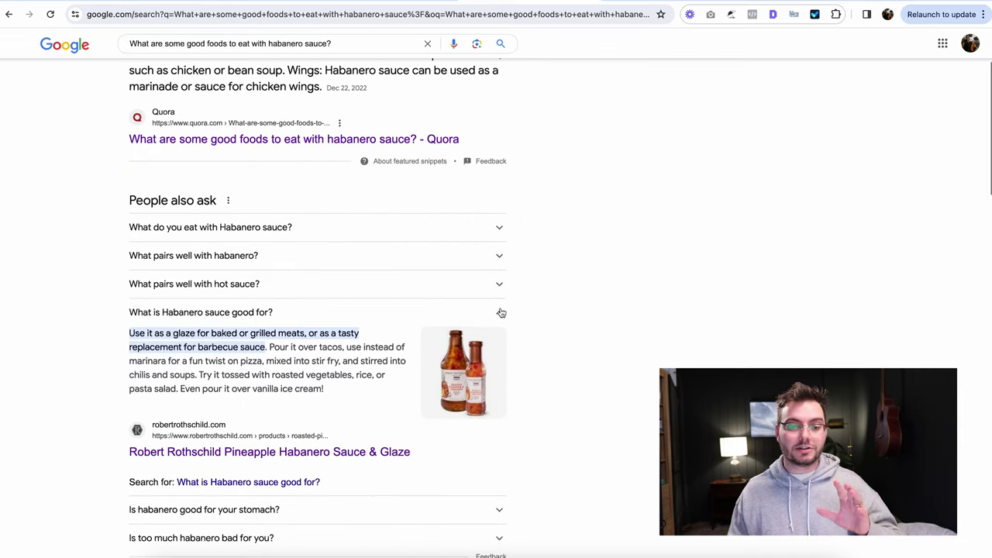
click(501, 313)
scroll(500, 314, down, 4)
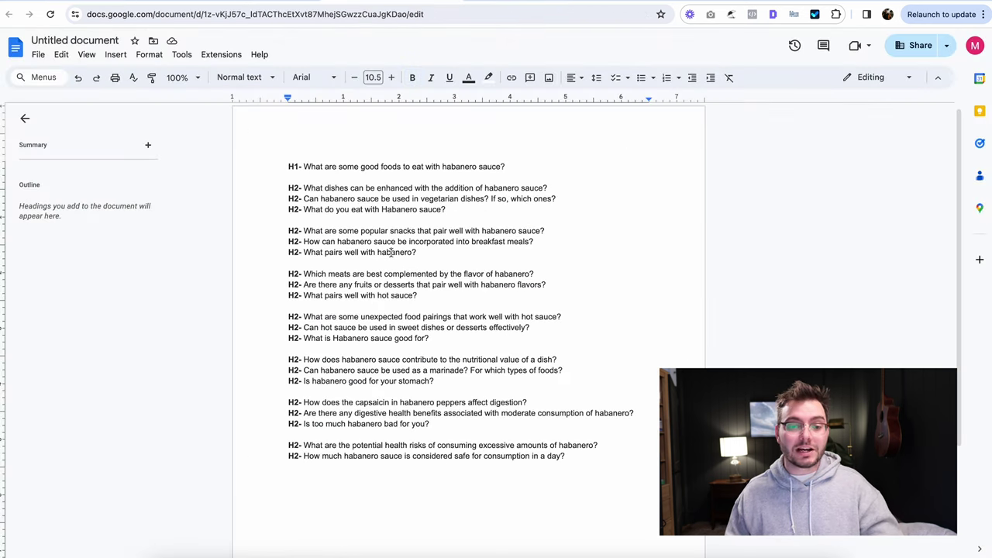
Select the entire H1/H2 habanero question outline in the document.
key(ctrl+a)
key(ctrl+c)
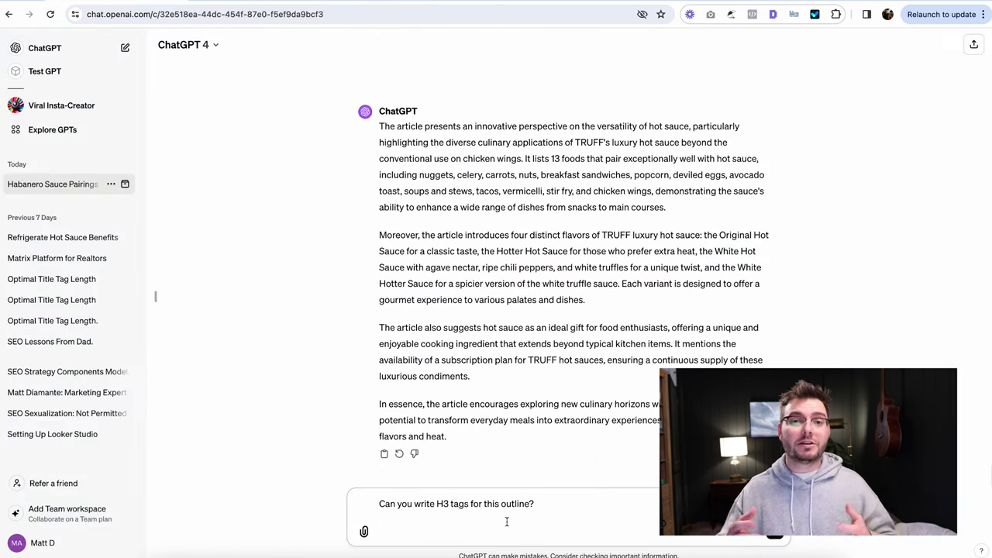
Send the H1/H2 outline to ChatGPT for H3 tags, then point out an H3 and the H1 heading in its reply.
click(595, 521)
key(ctrl+v)
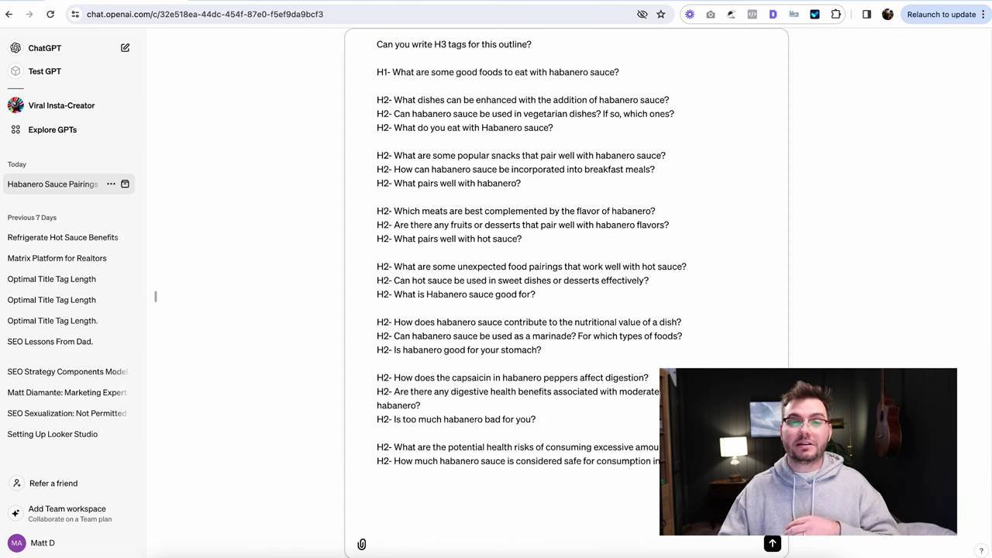
key(Return)
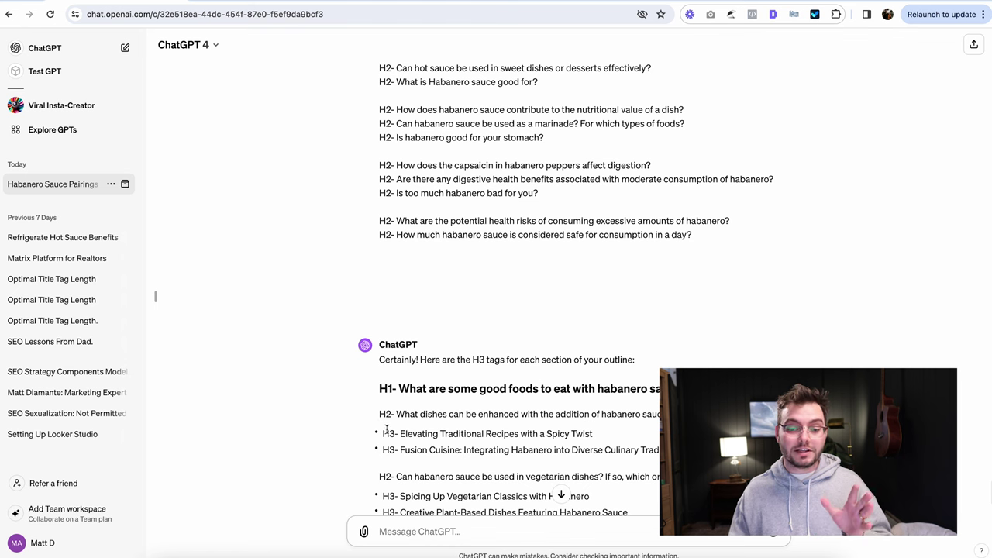
drag(385, 428, 597, 434)
click(543, 430)
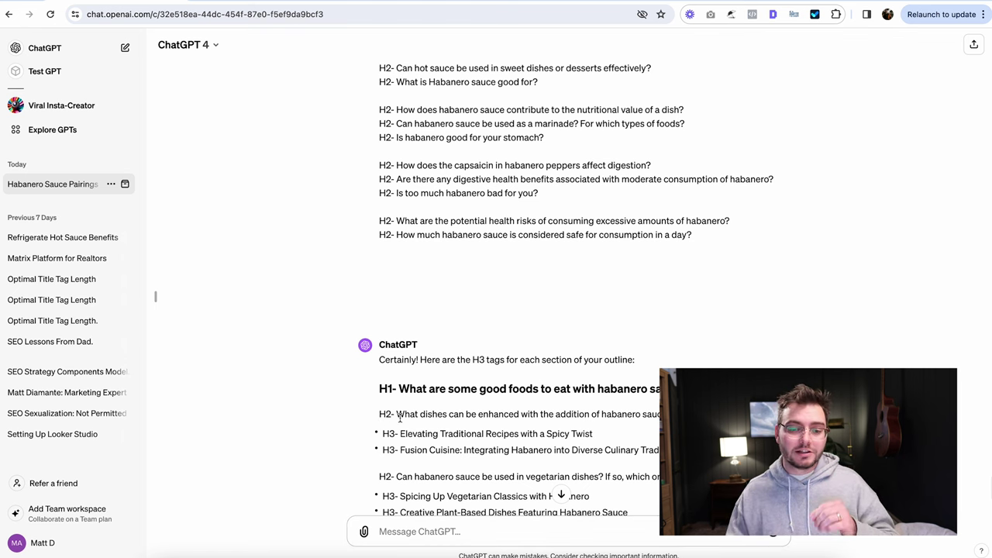
drag(400, 389, 516, 390)
click(516, 390)
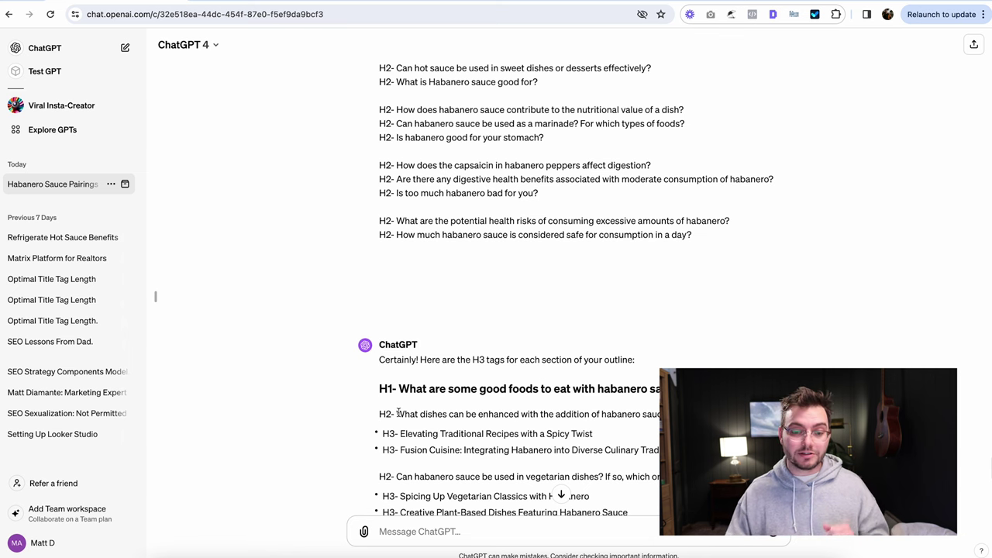
Scroll through ChatGPT's in-depth habanero article and select its text for copying.
scroll(399, 413, down, 1)
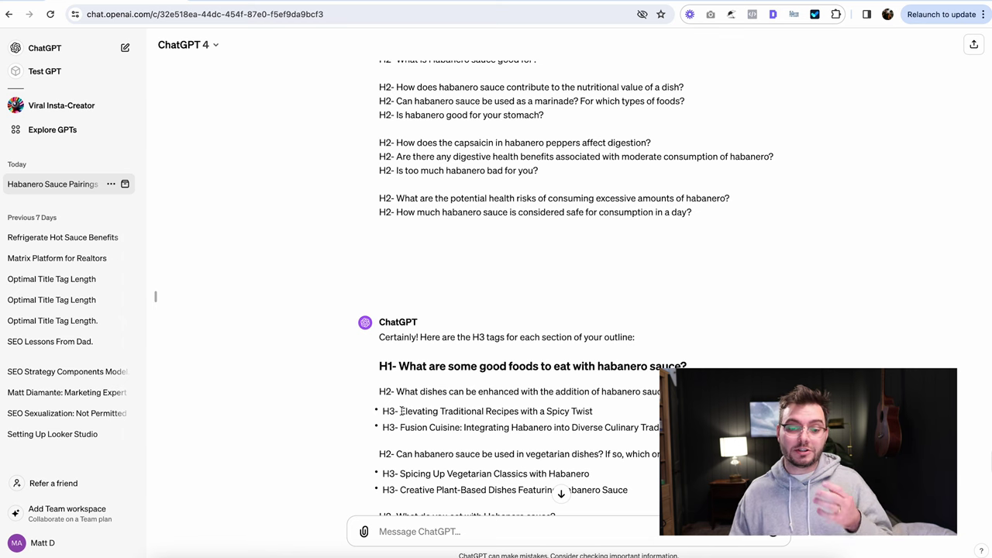
scroll(401, 410, down, 1)
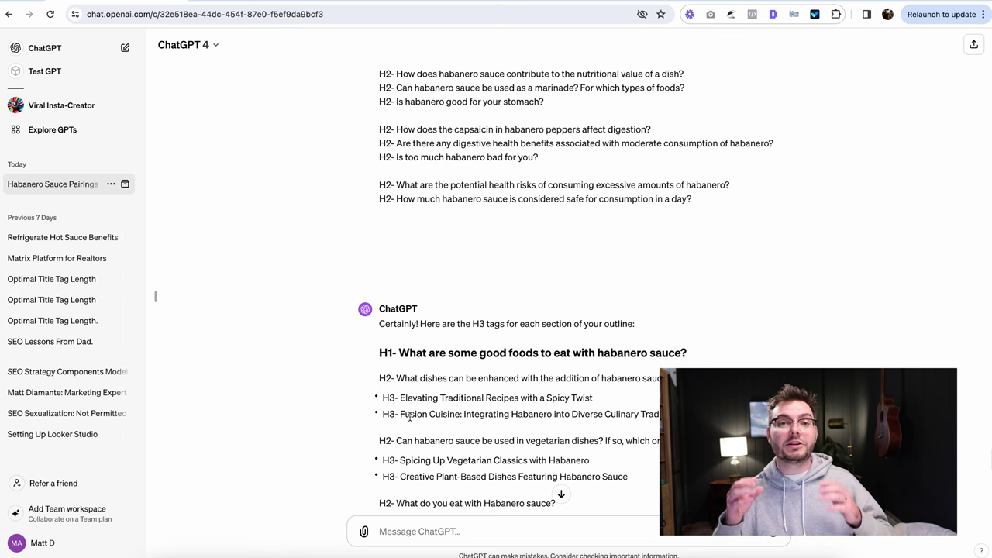
scroll(410, 416, down, 2)
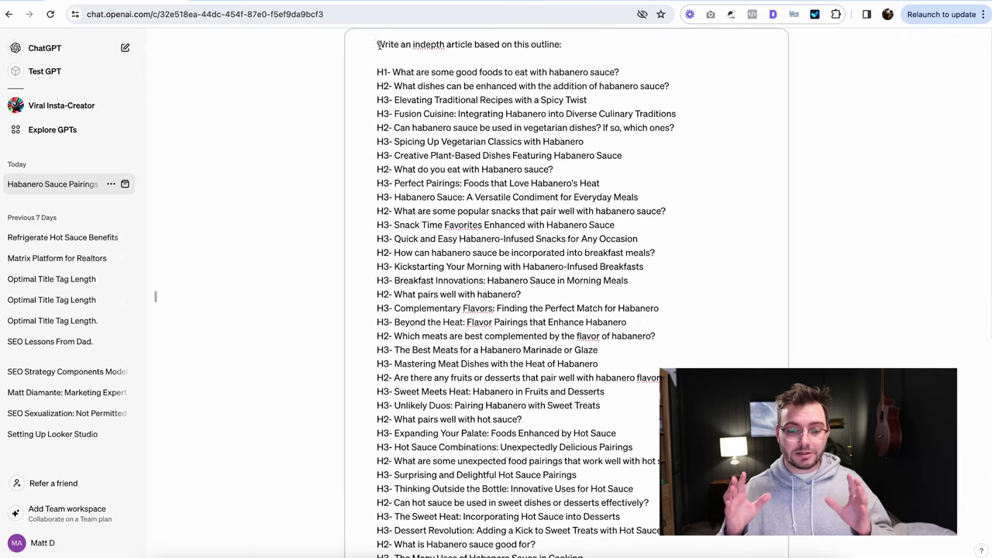
drag(470, 500, 418, 379)
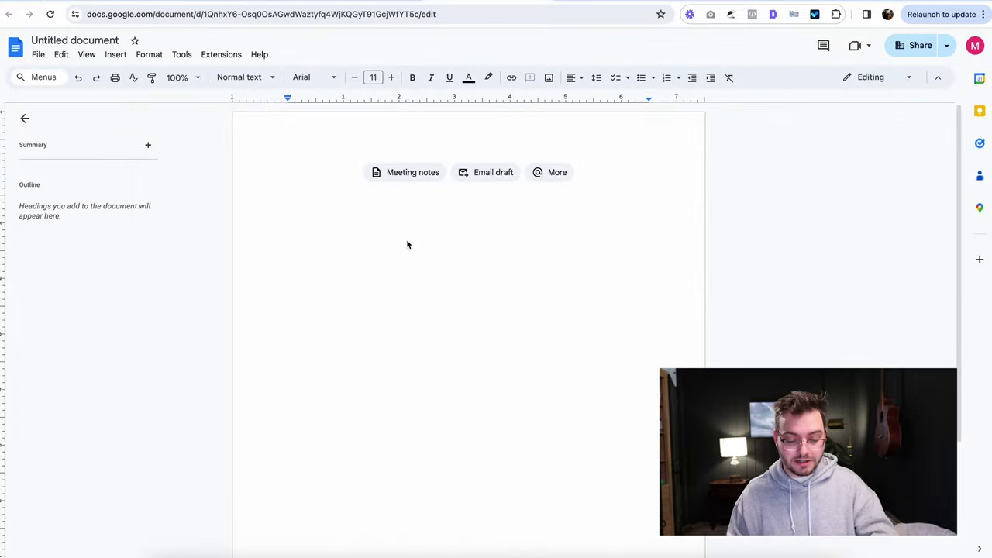
Paste the ChatGPT habanero-sauce article into the blank Google Doc.
key(ctrl+v)
scroll(406, 239, up, 20)
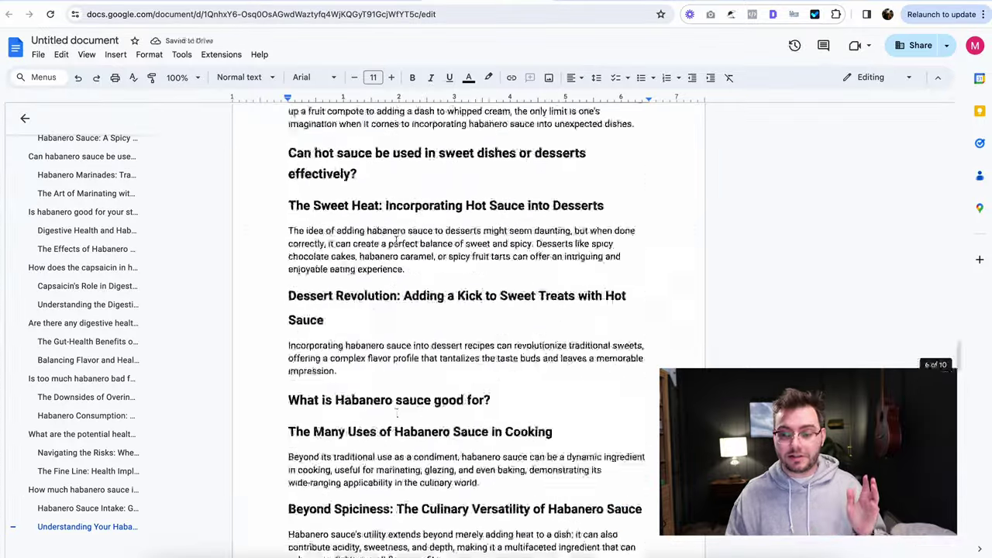
scroll(396, 240, up, 10)
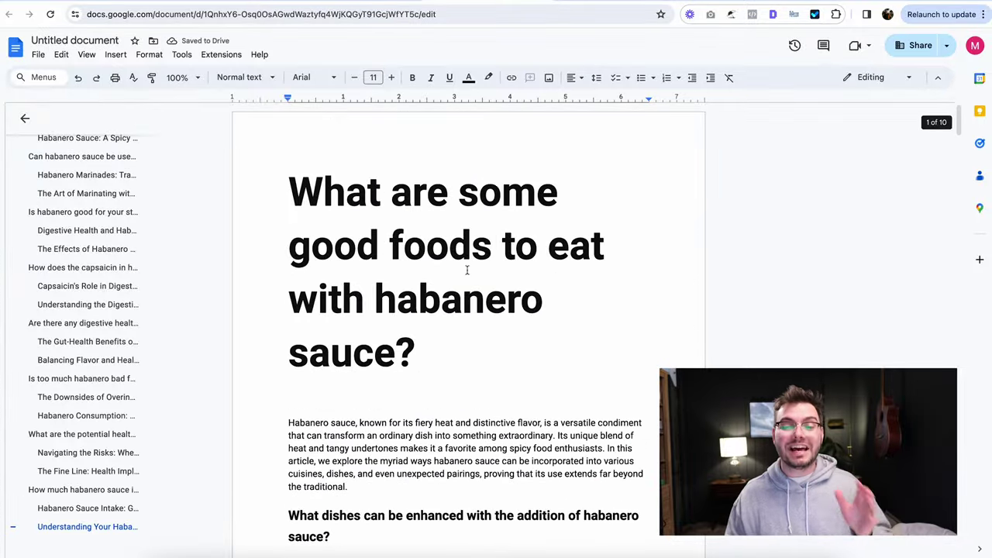
Check the article's word count: 10 pages and 2116 words.
click(462, 358)
click(457, 358)
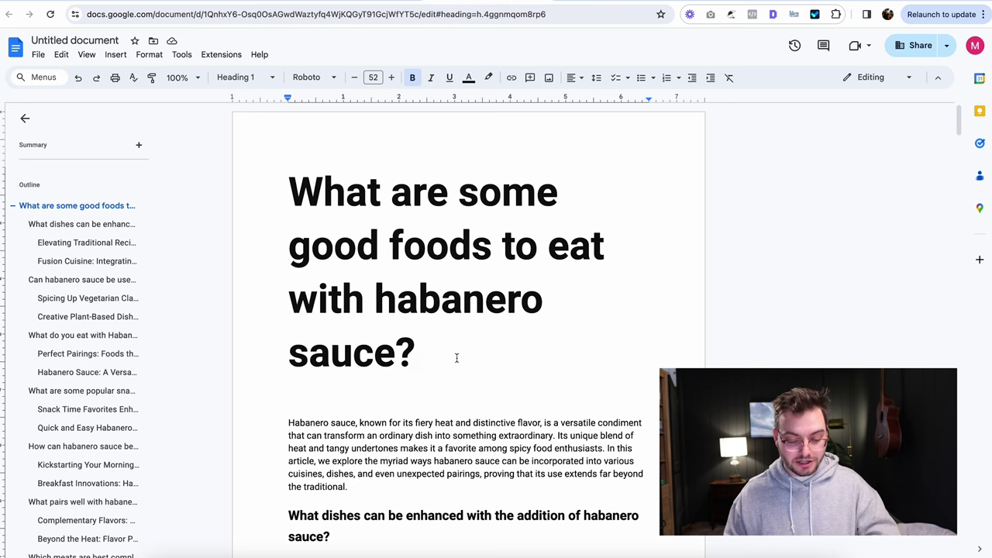
key(super+shift+c)
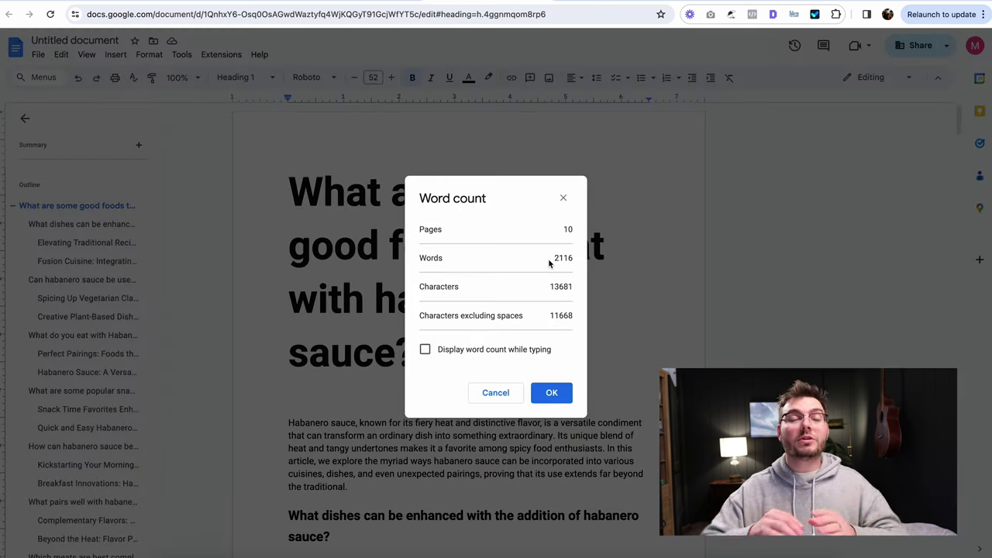
Dismiss the word count and scroll through the H1 title, H2 questions and H3 subheadings.
click(551, 392)
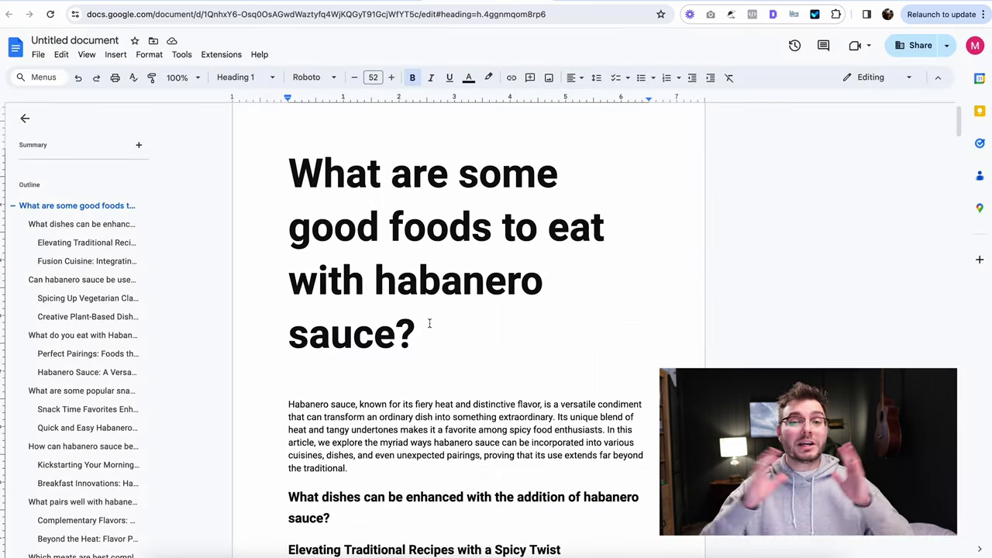
scroll(429, 323, down, 1)
scroll(429, 323, down, 4)
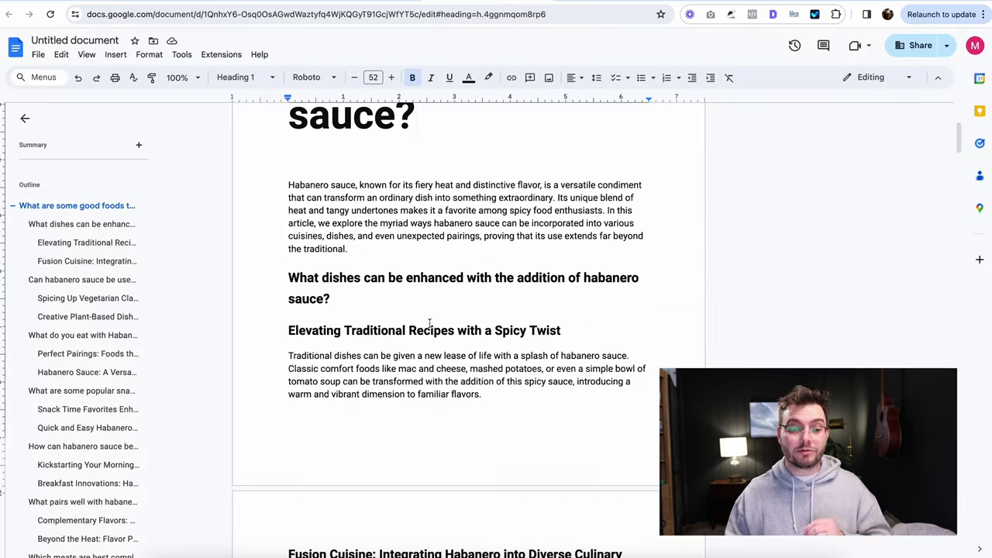
scroll(428, 323, down, 4)
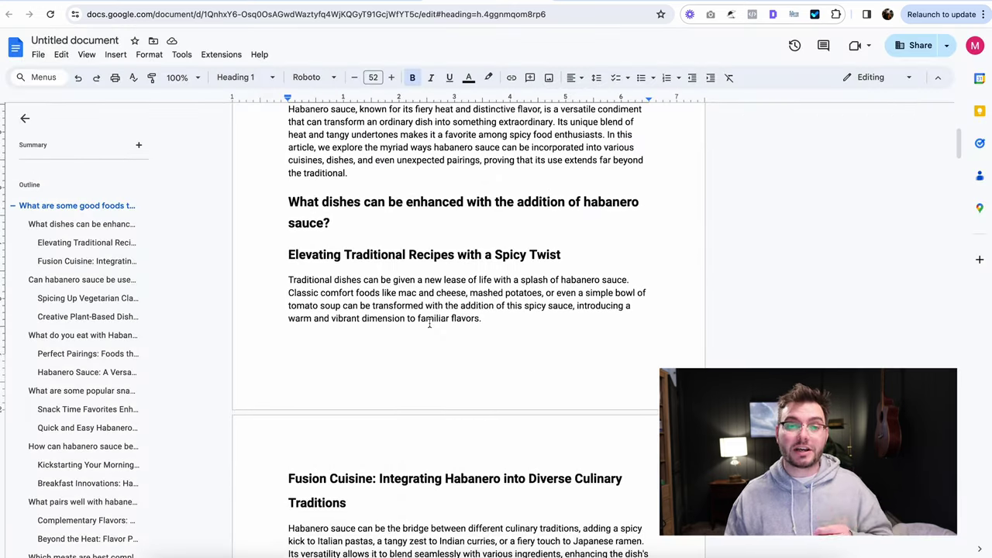
scroll(429, 323, down, 1)
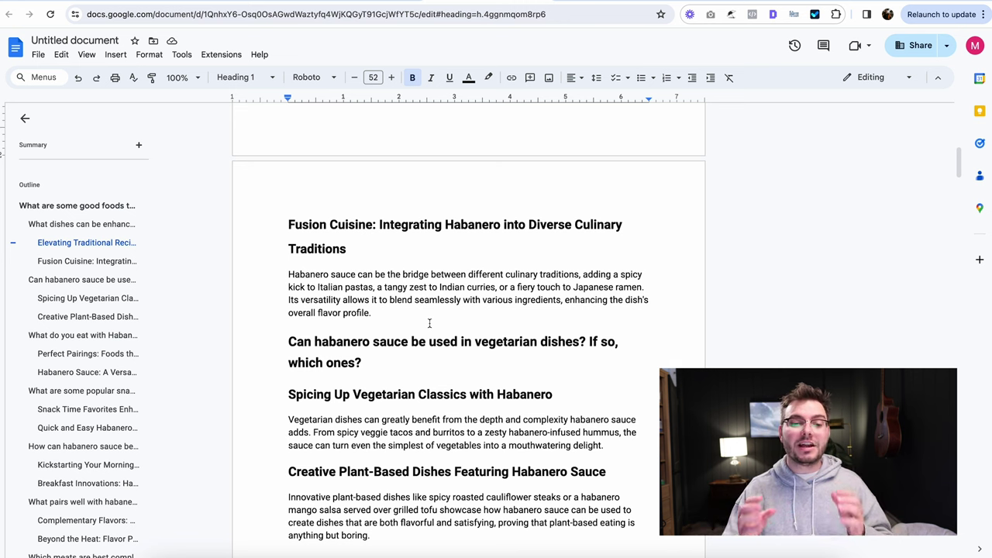
key(ctrl+Home)
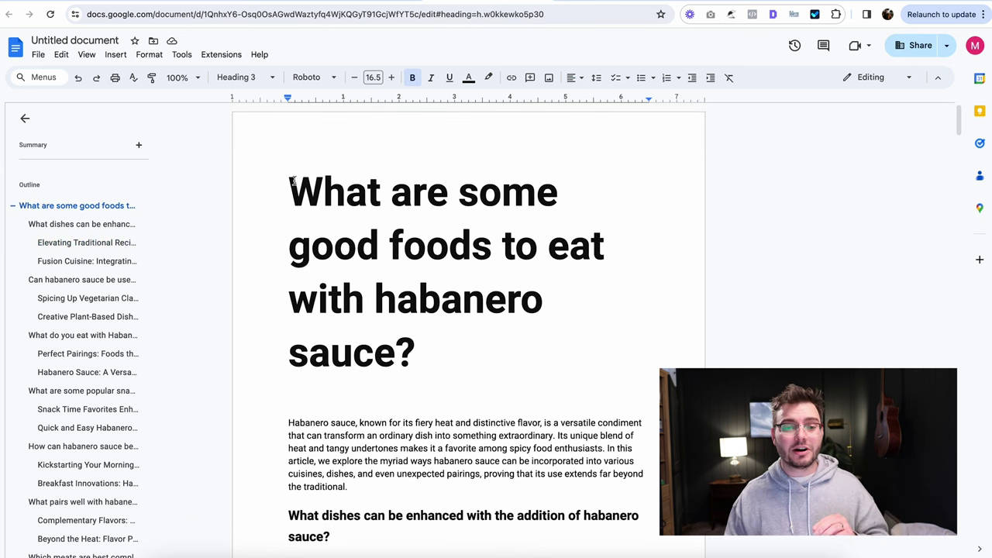
drag(284, 162, 465, 344)
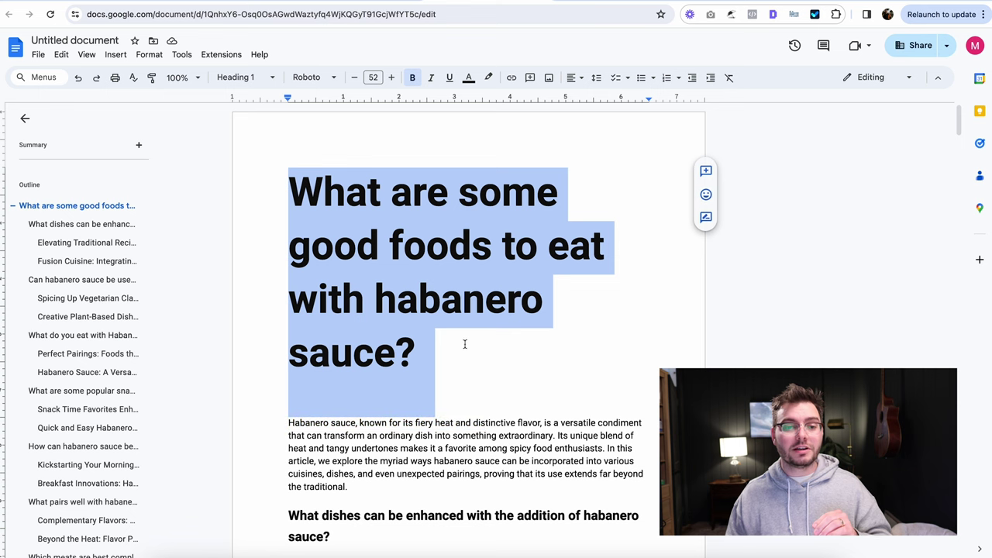
scroll(404, 194, down, 4)
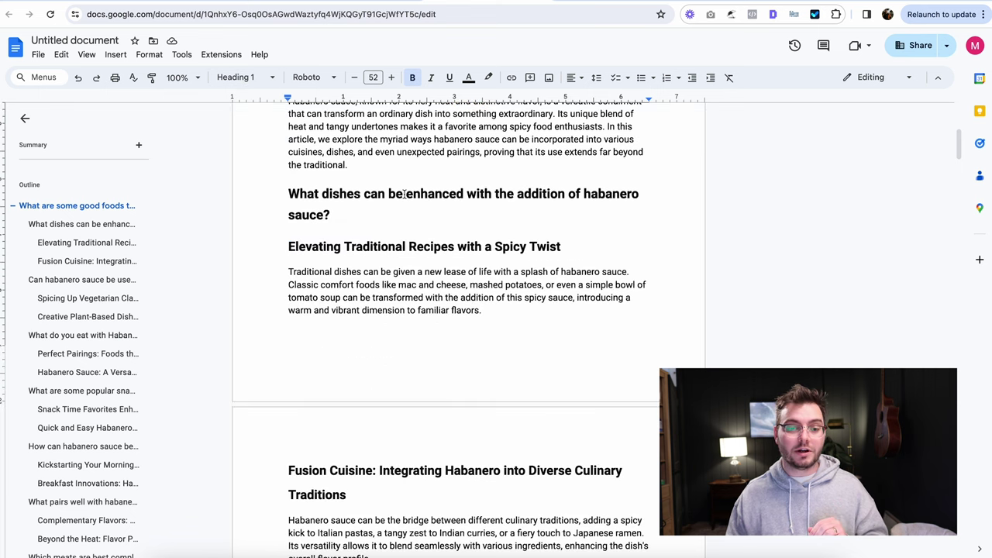
click(373, 194)
drag(289, 194, 331, 215)
click(382, 246)
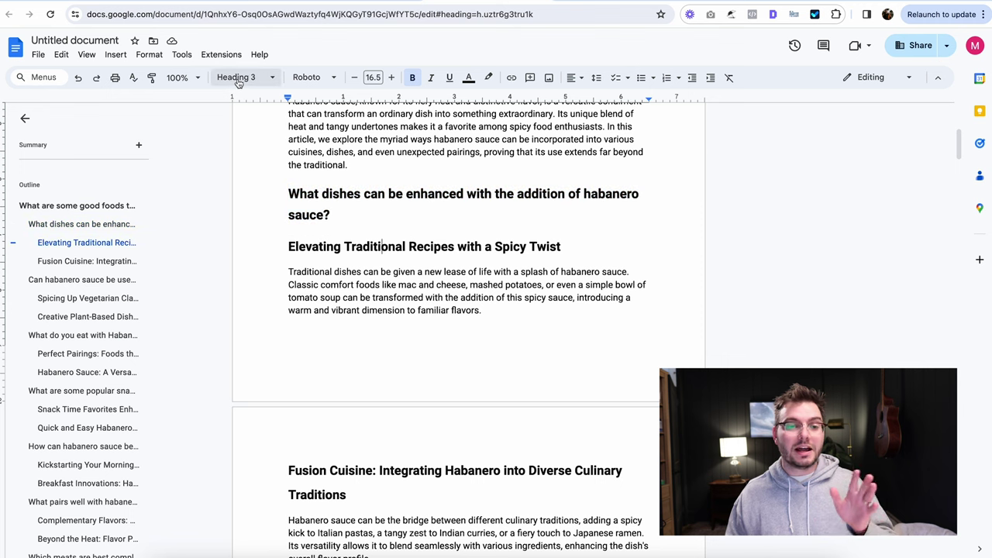